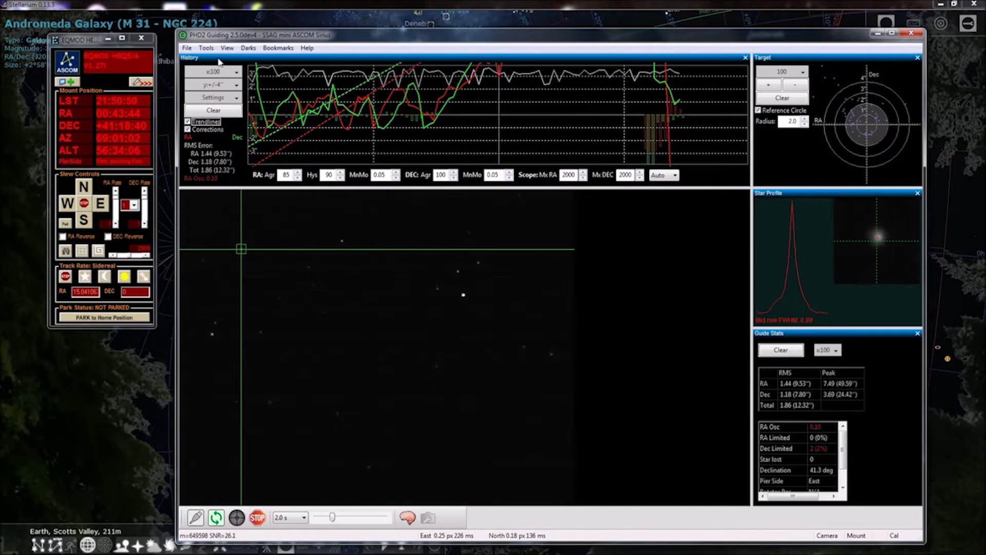
- Clear the guiding history, start the Drift Align azimuth adjustment, and bring Stellarium to the front
click(213, 110)
click(208, 48)
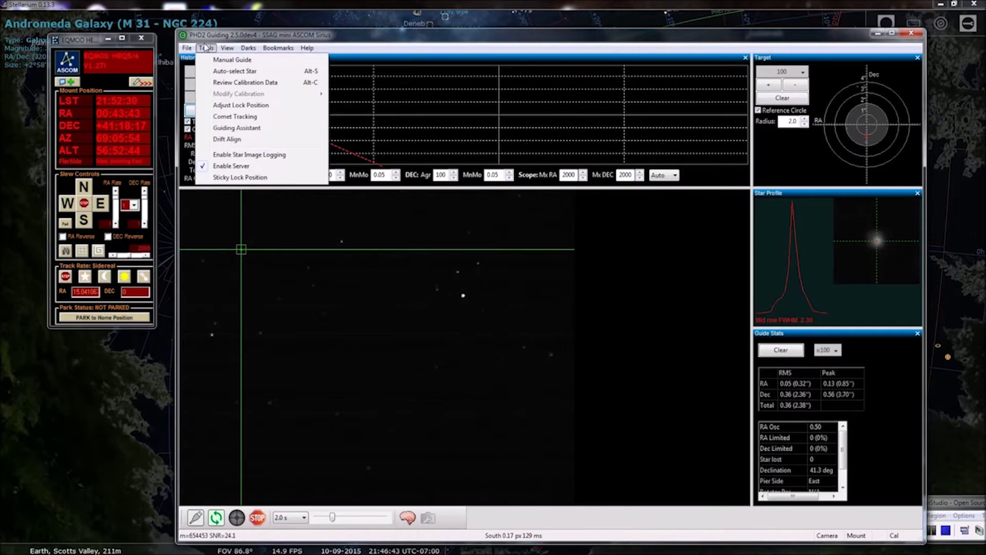
click(227, 139)
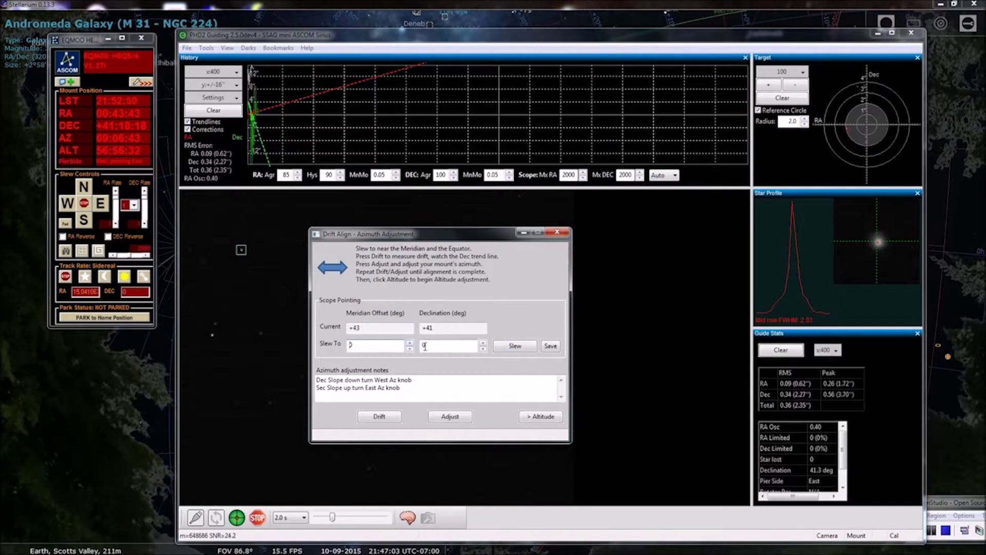
click(270, 6)
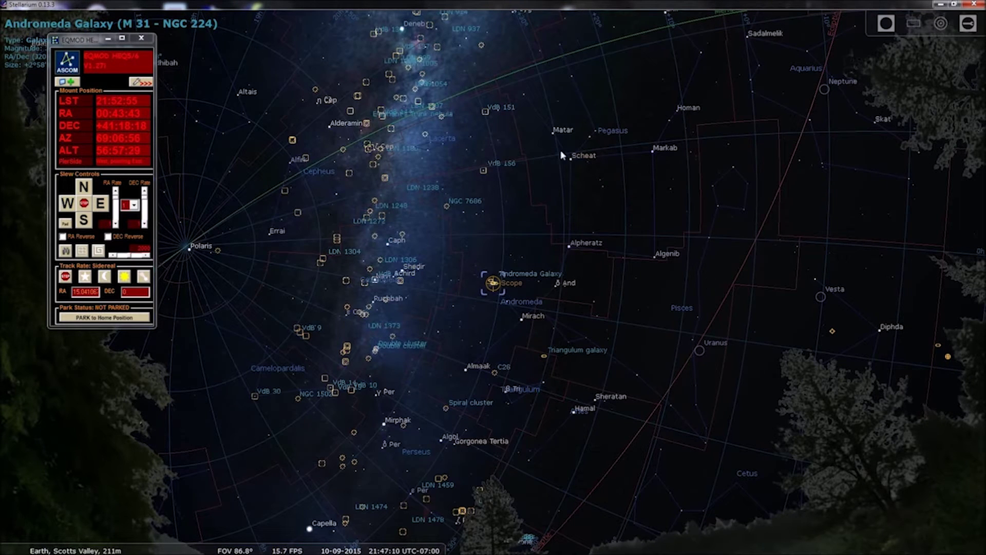
- Pan the sky west to Aquarius and select Sadalsuud (β Aqr) as the target, not Deneb Algedi
drag(648, 50, 417, 101)
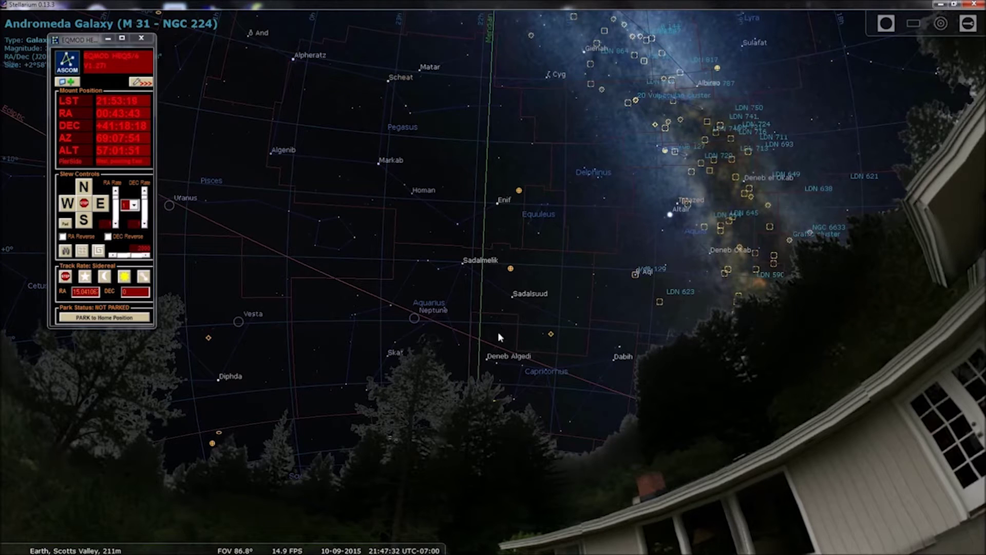
click(485, 360)
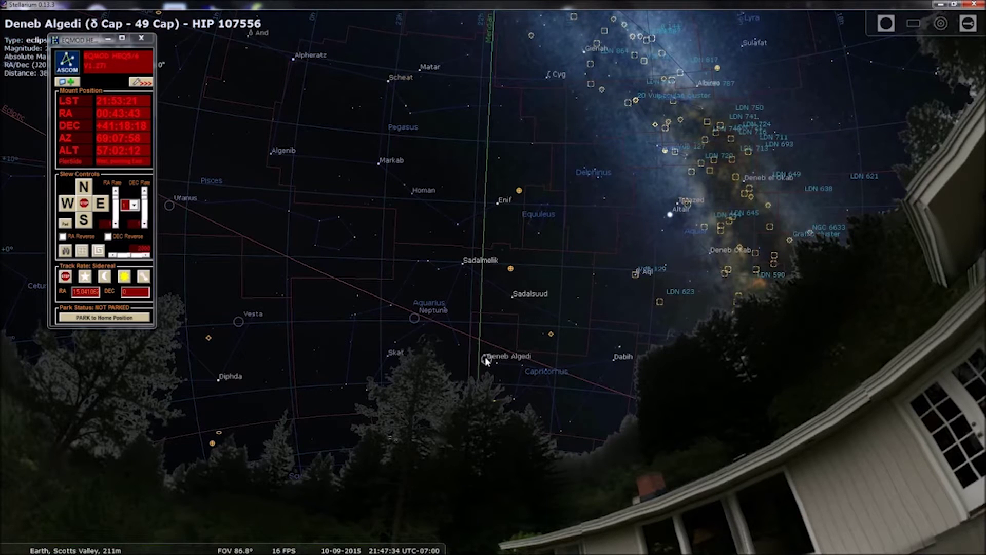
click(512, 297)
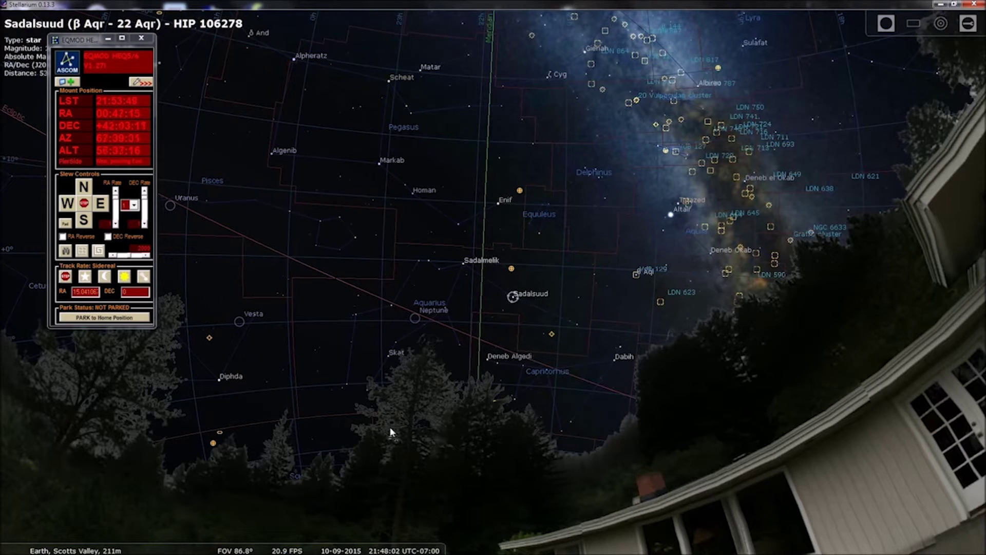
- Pan the sky north-east to Polaris and the Scope reticle, then bring up the MCXtreme camera feed
mouse_move(268, 546)
drag(377, 215, 734, 103)
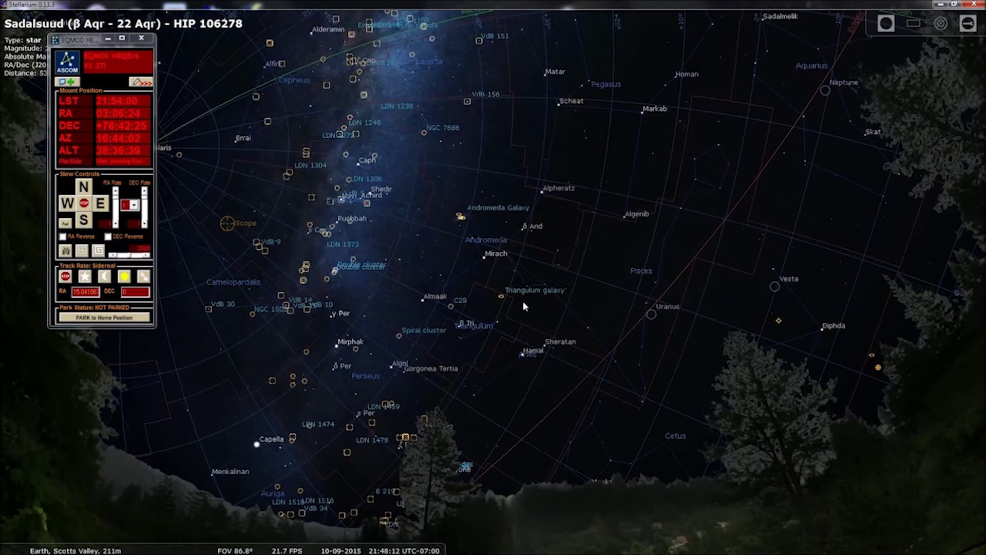
drag(524, 307, 553, 278)
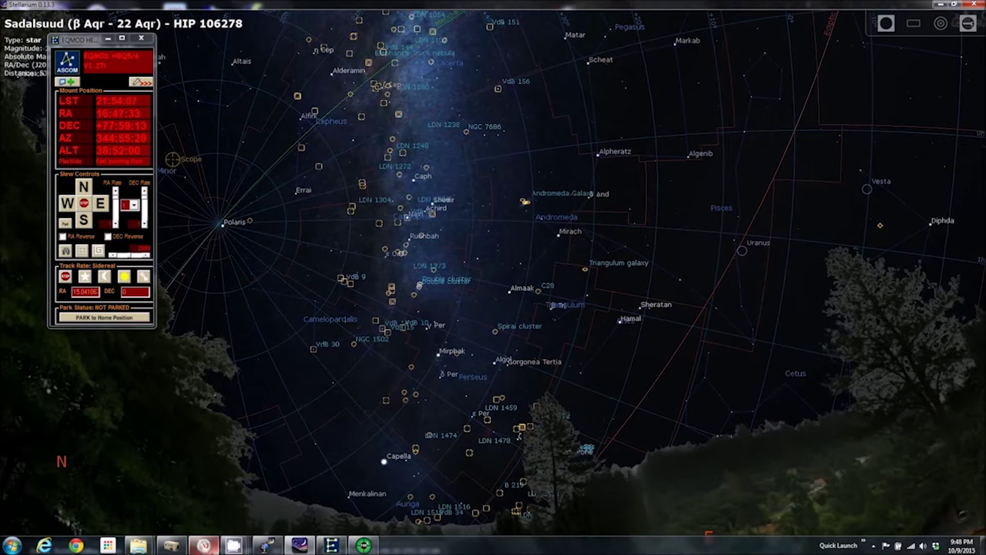
mouse_move(234, 545)
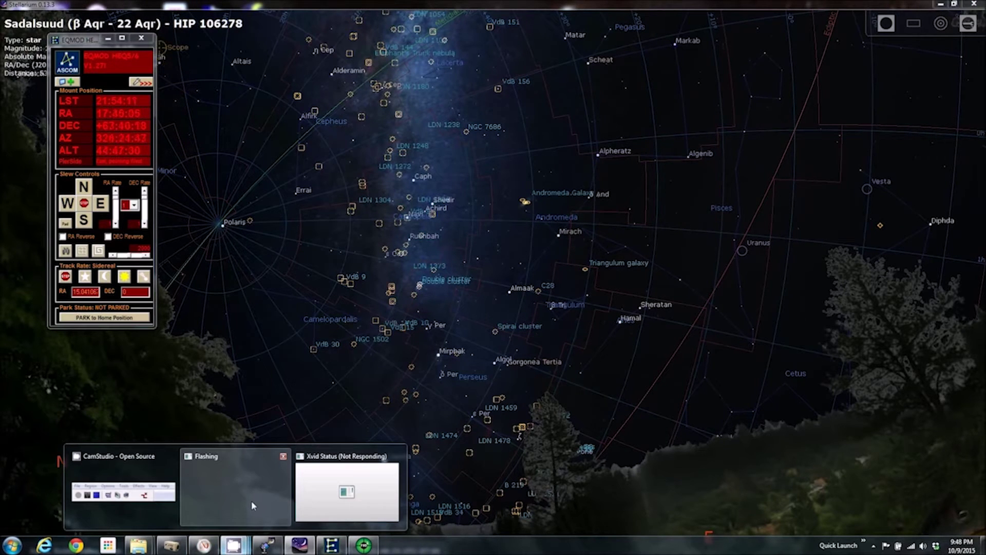
click(171, 546)
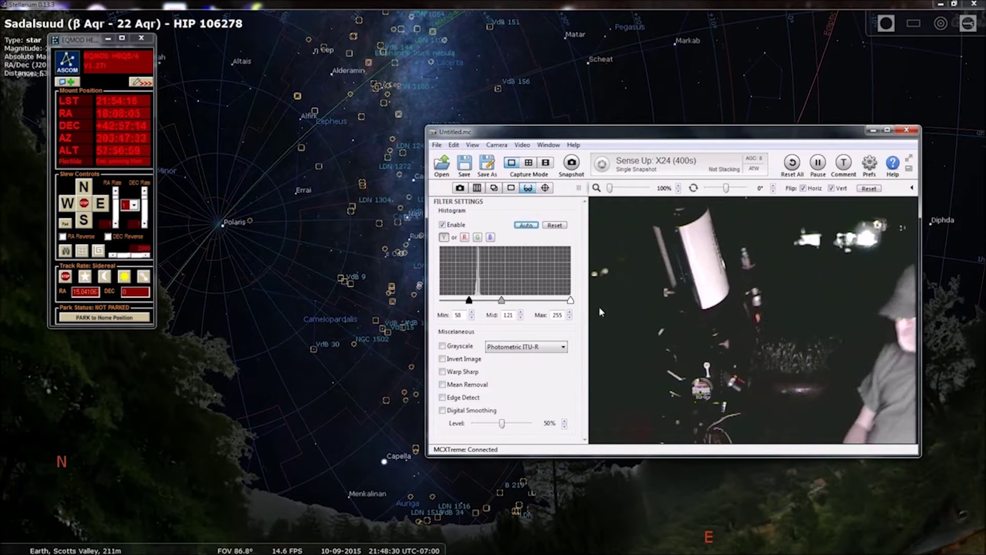
- Move the camera window aside and check in Stellarium that the scope reached Sadalsuud
drag(701, 133, 741, 236)
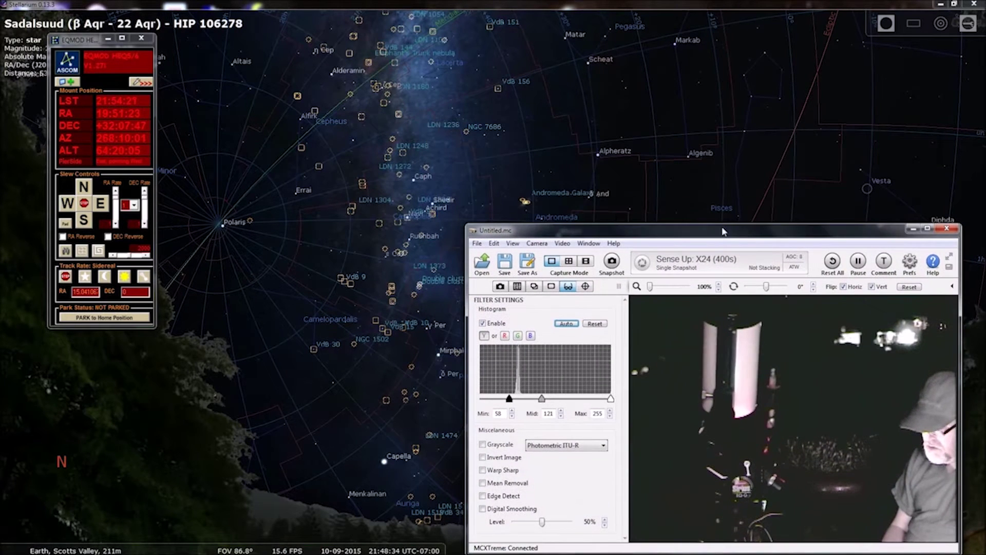
click(542, 4)
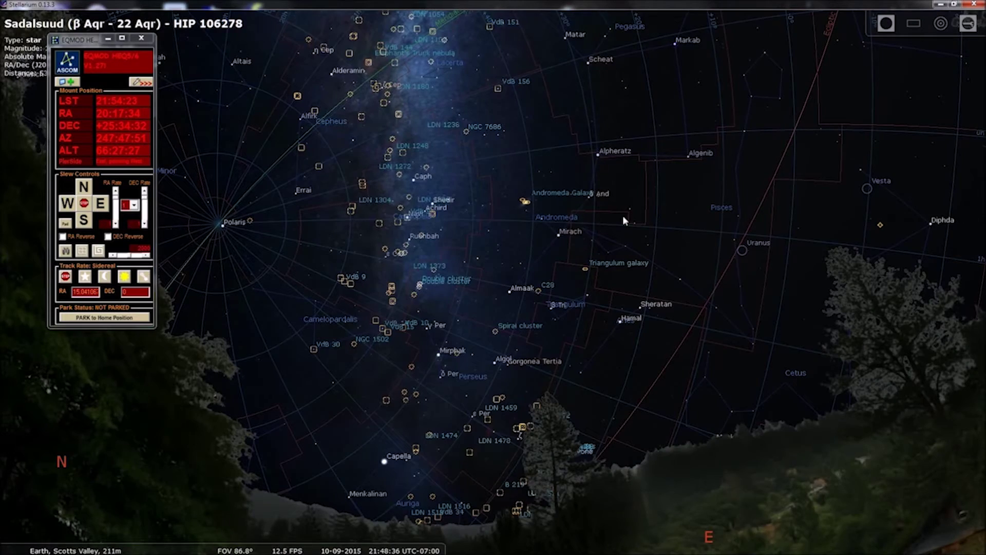
drag(623, 214, 85, 33)
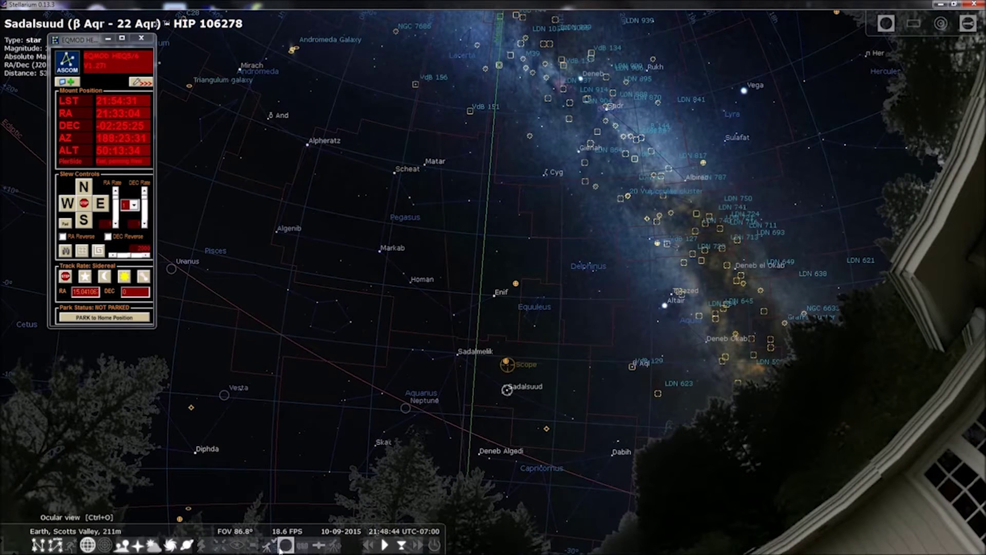
- Reopen and reposition the MCXtreme live view, then return to PHD2's Drift Align dialog
mouse_move(278, 553)
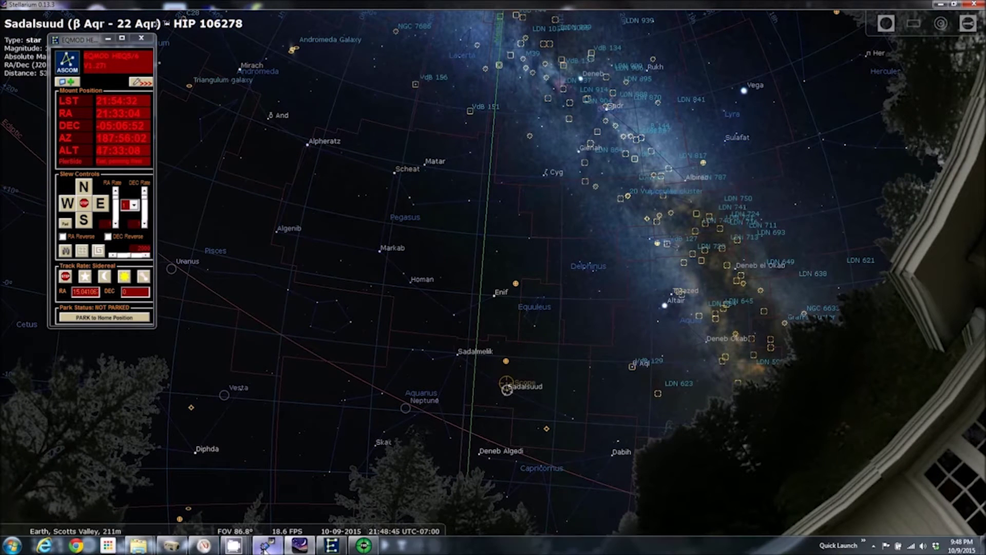
click(172, 546)
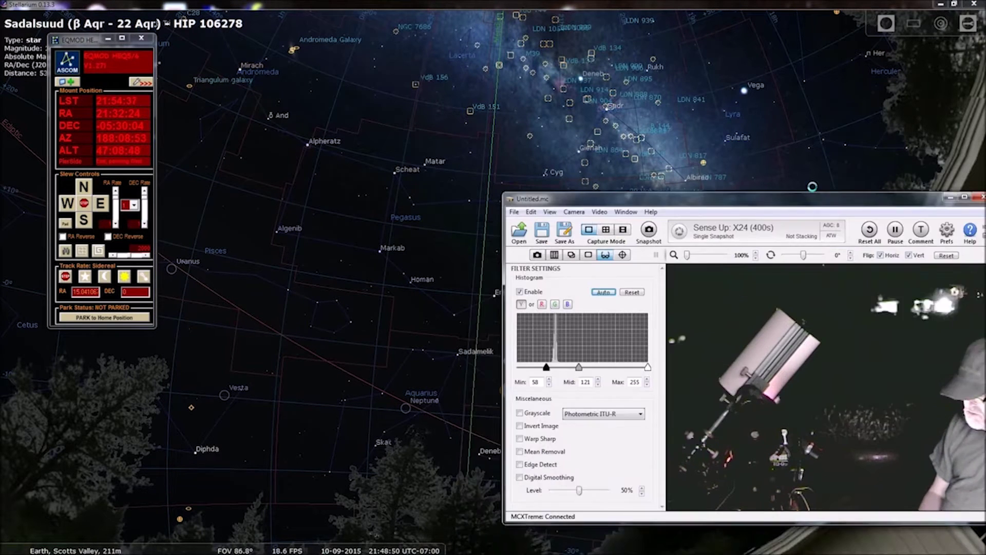
drag(801, 202, 799, 127)
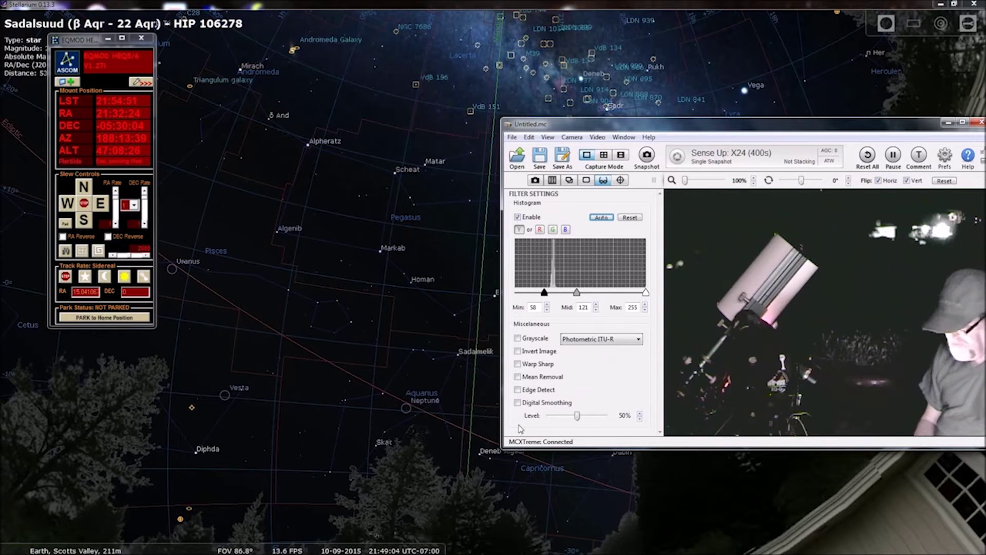
mouse_move(699, 552)
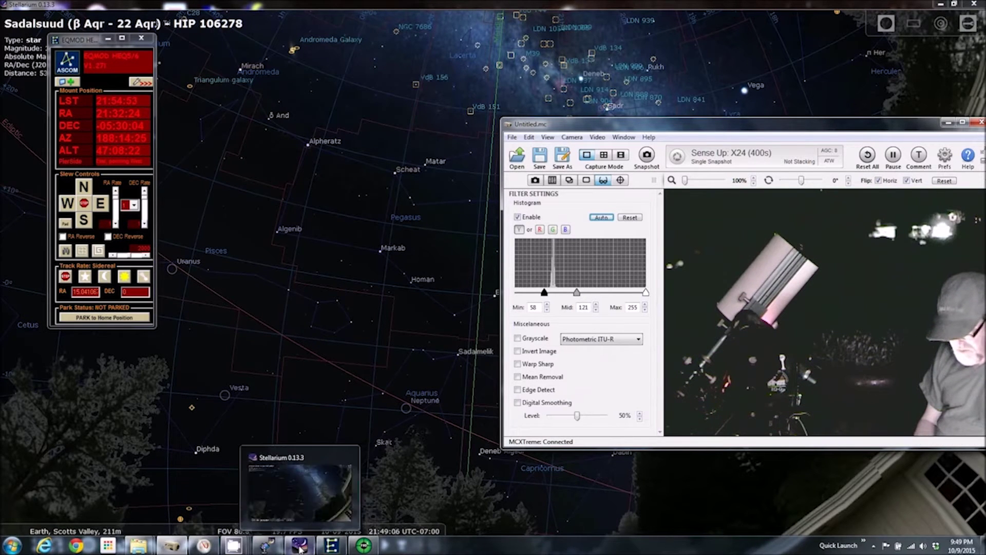
click(363, 546)
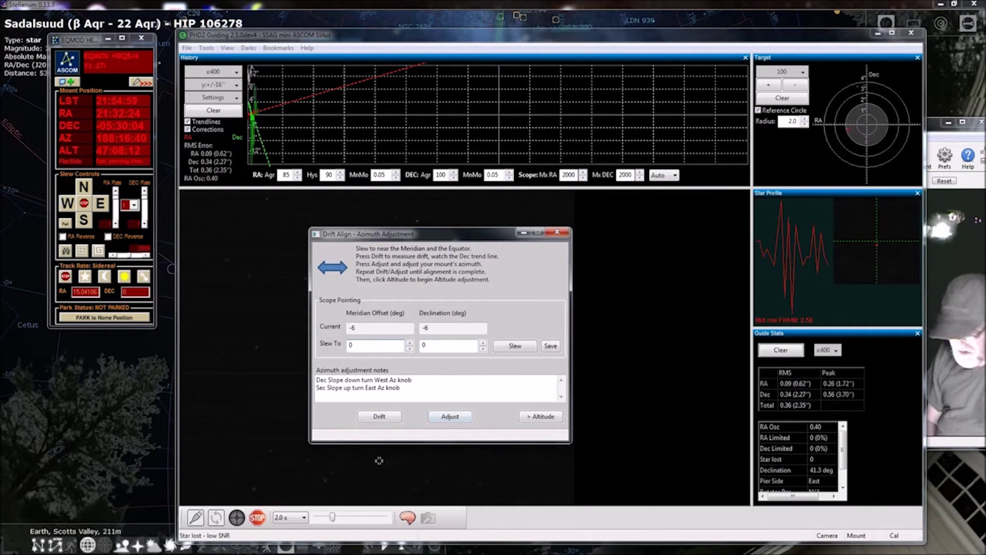
- Start drifting on Sadalsuud and move the Drift Align dialog to the lower right
click(386, 417)
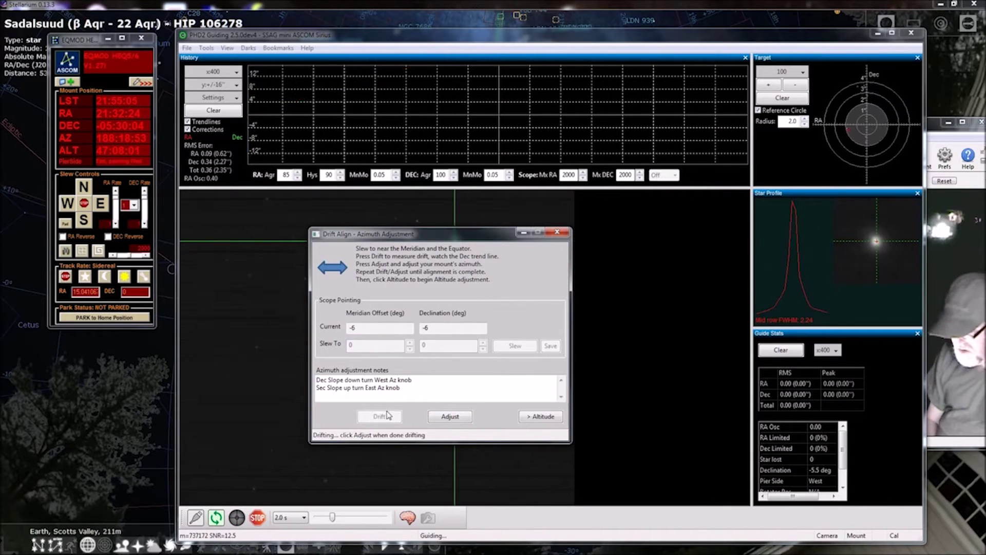
drag(472, 236, 669, 283)
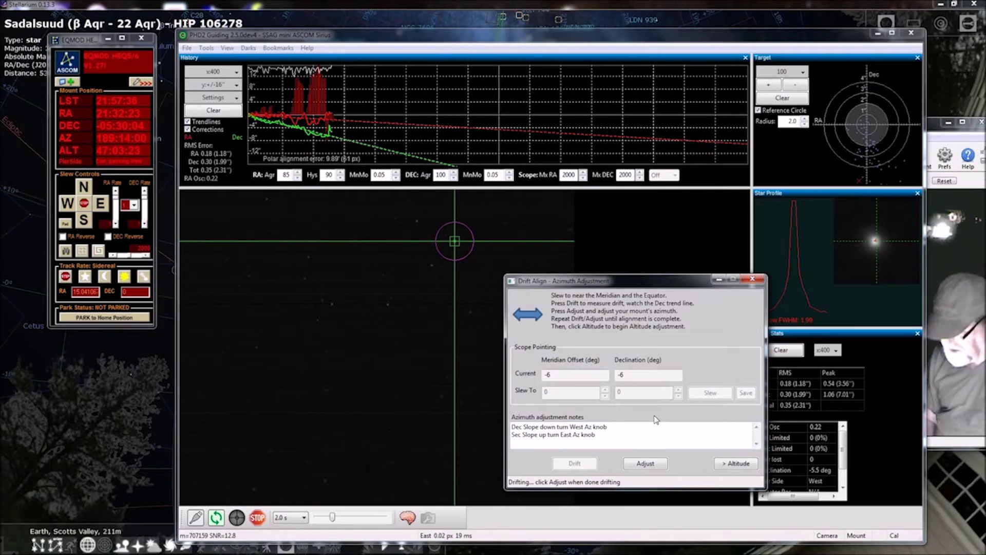
- Stop drifting at a 9.39' error to adjust azimuth, and bring the MallinCam feed forward
click(646, 464)
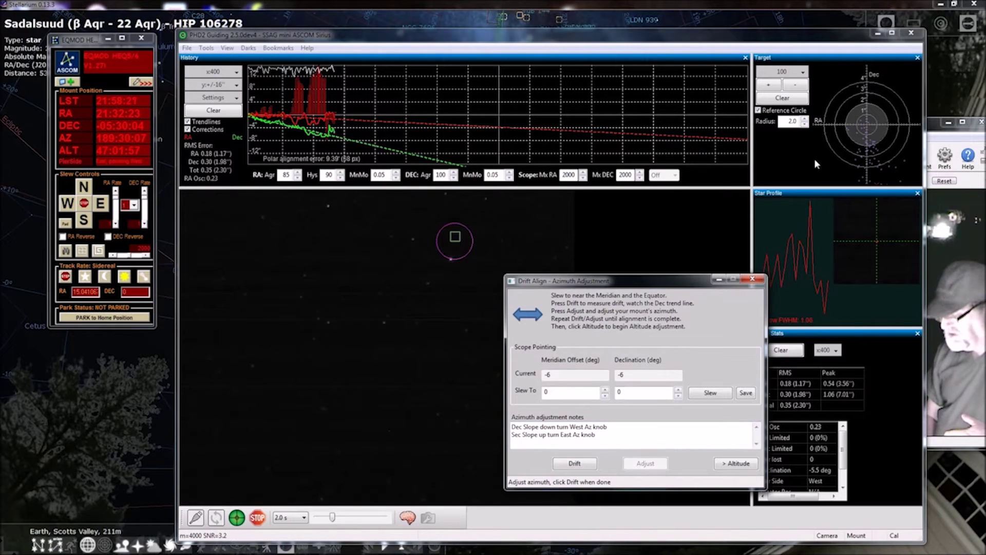
click(933, 129)
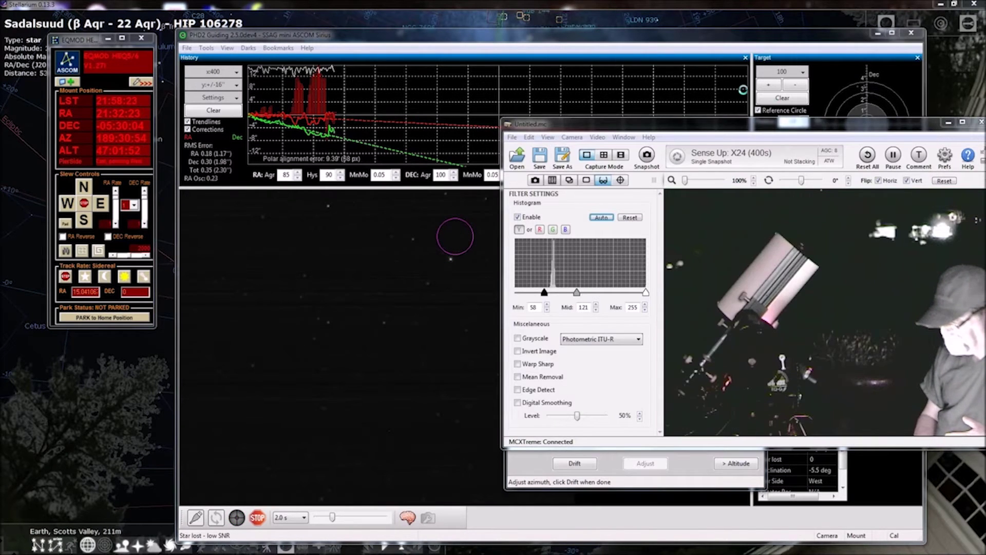
- Check the telescope on a maximized Untitled.mc view, restore and move it aside, then return to PHD2
drag(904, 129, 699, 90)
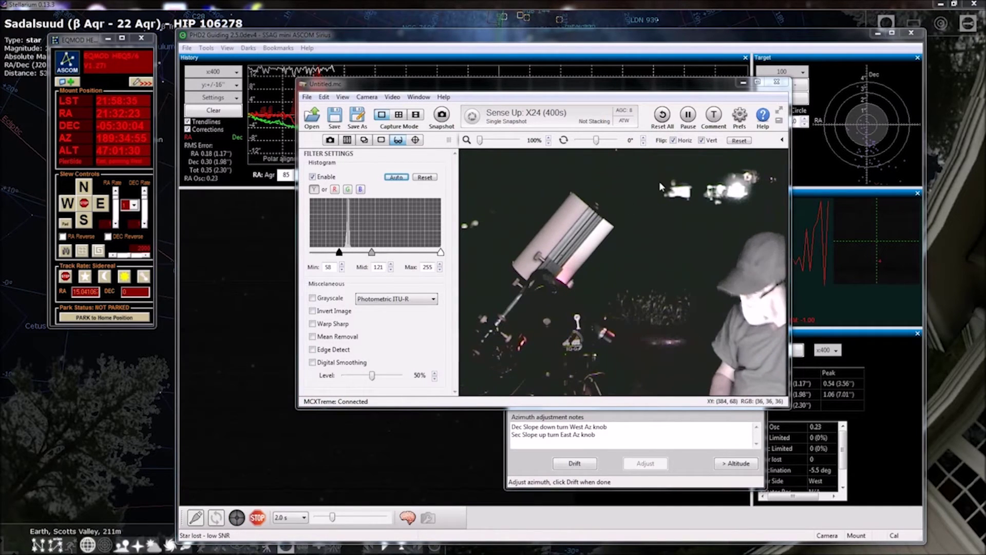
click(758, 83)
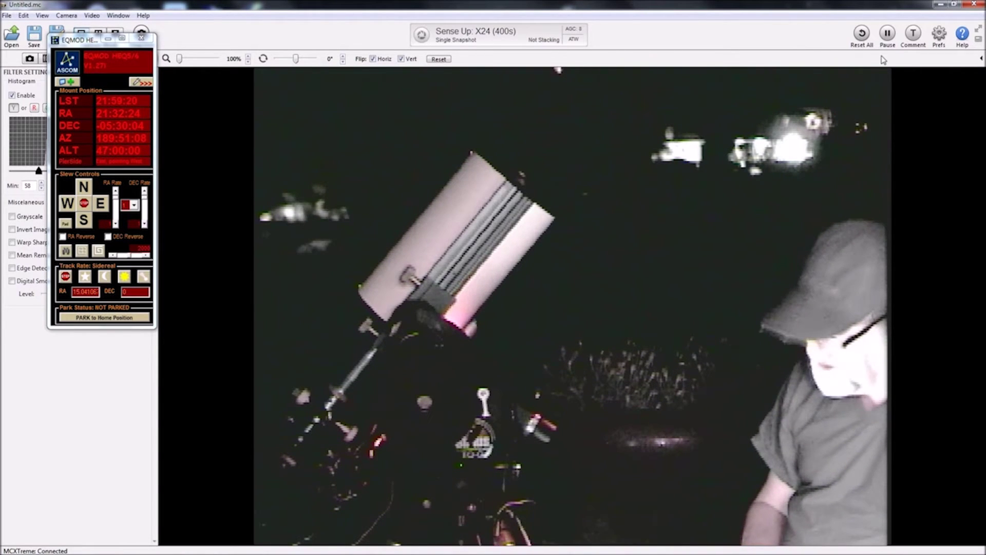
click(954, 5)
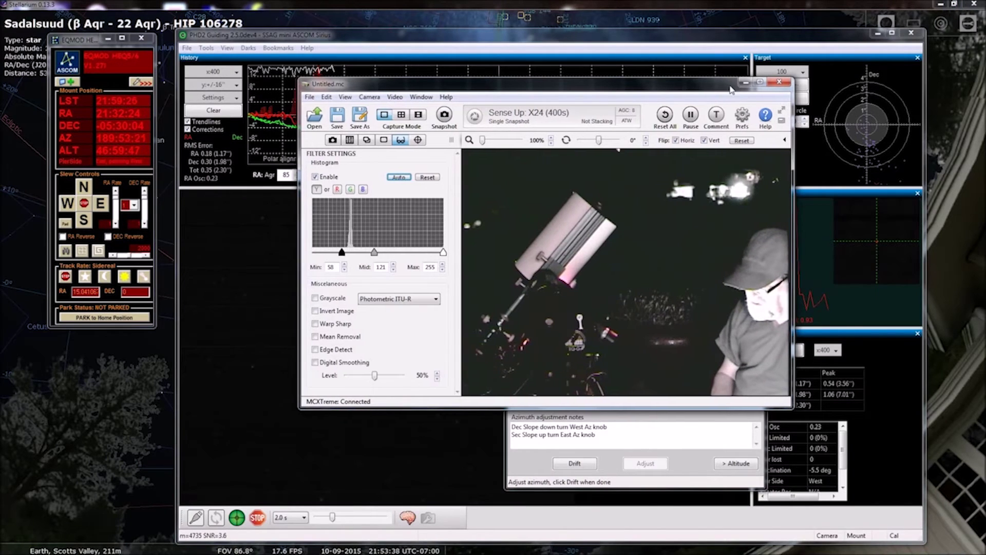
drag(732, 90, 920, 58)
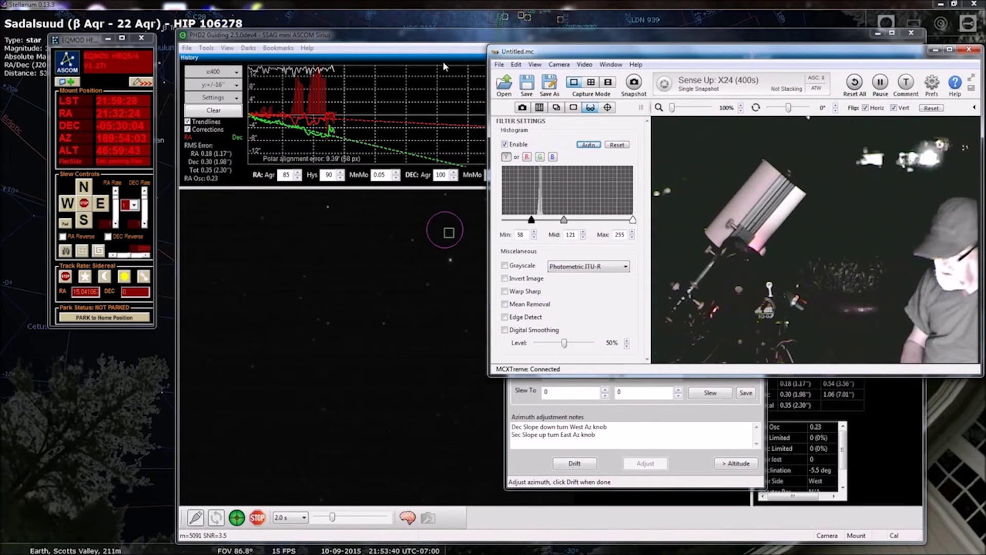
click(403, 55)
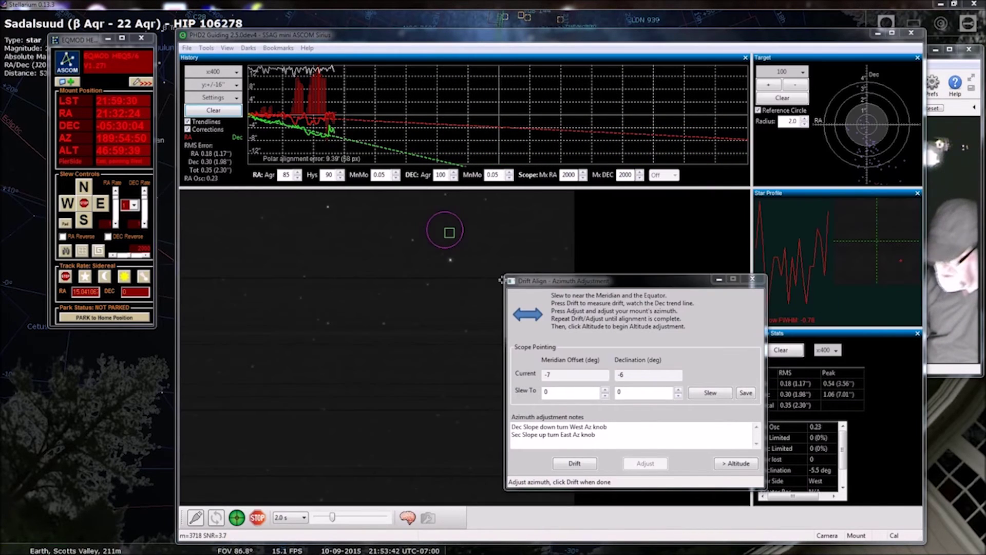
- Drift on an auto-selected star until the error reads 2.95', then resume azimuth adjustment
click(585, 464)
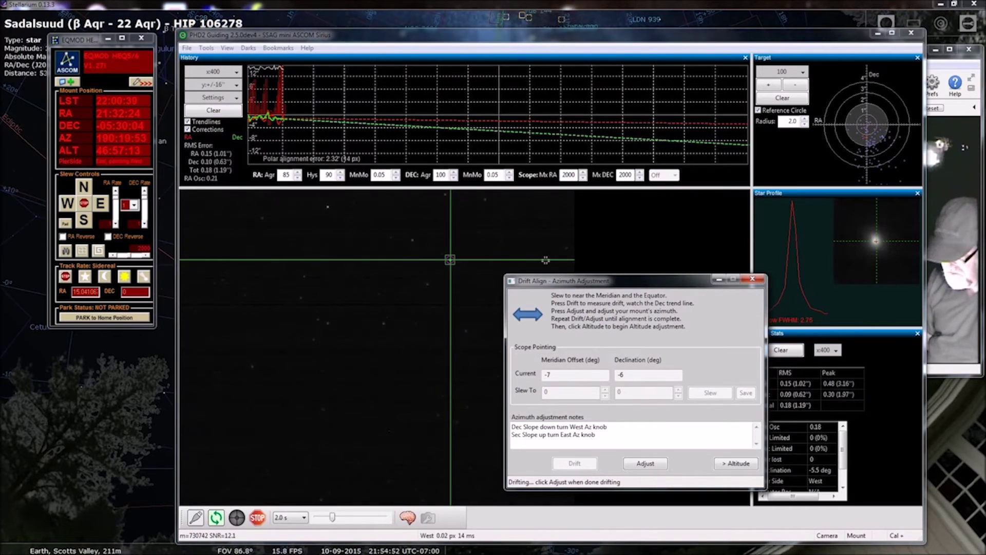
click(645, 464)
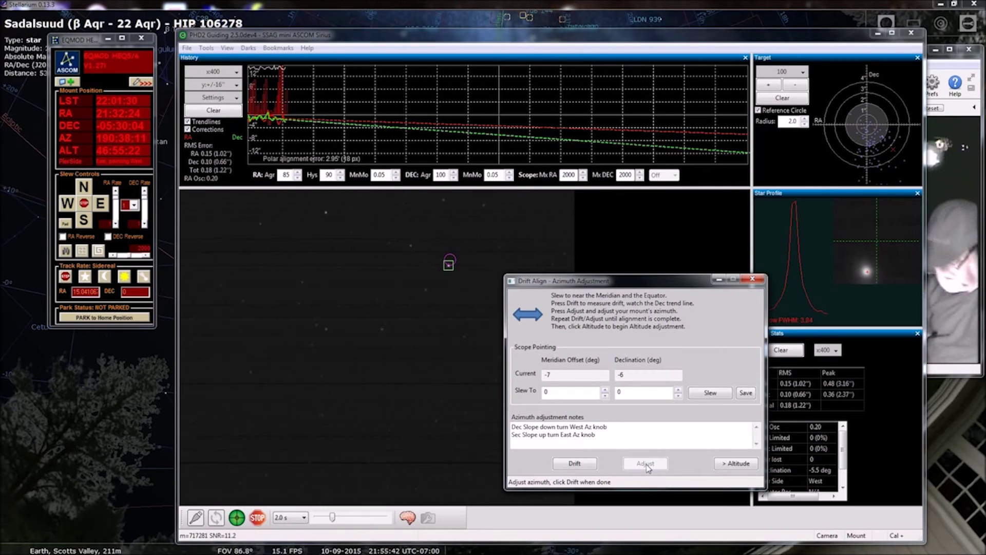
- Drift again to confirm a nearly flat Dec trend at -1.45', then advance to altitude adjustment
click(571, 464)
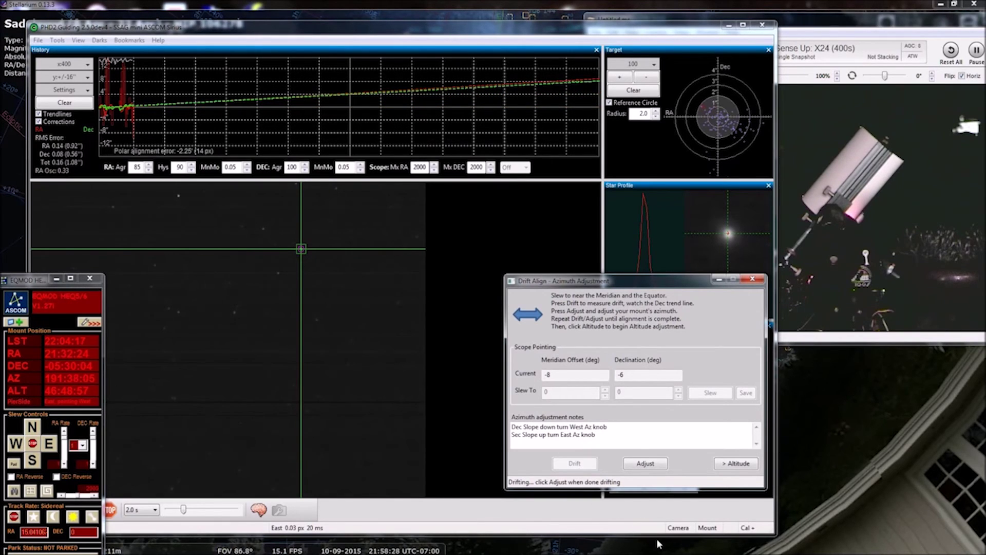
mouse_move(660, 554)
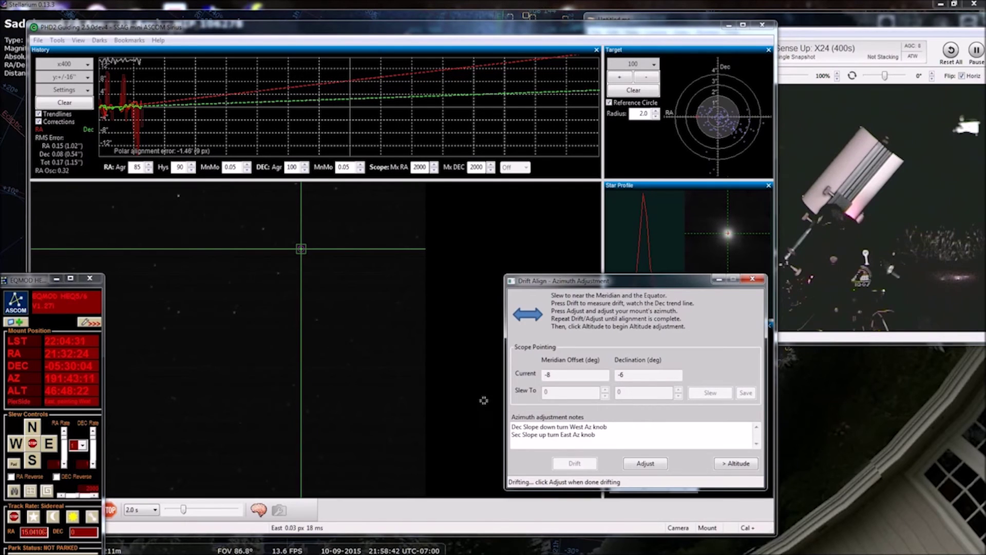
click(739, 463)
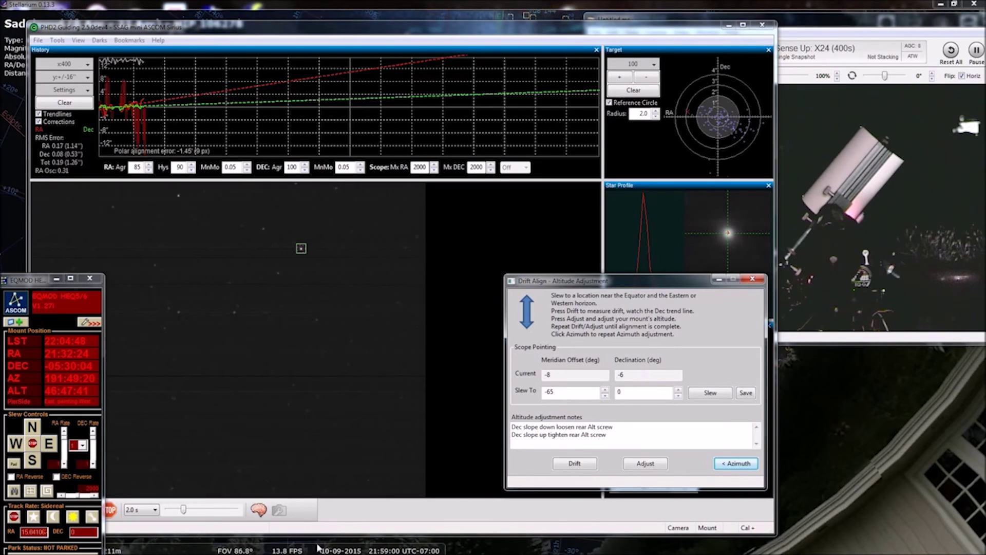
- Leave Drift Align at the altitude stage, which proposes a -65 meridian offset slew
mouse_move(300, 544)
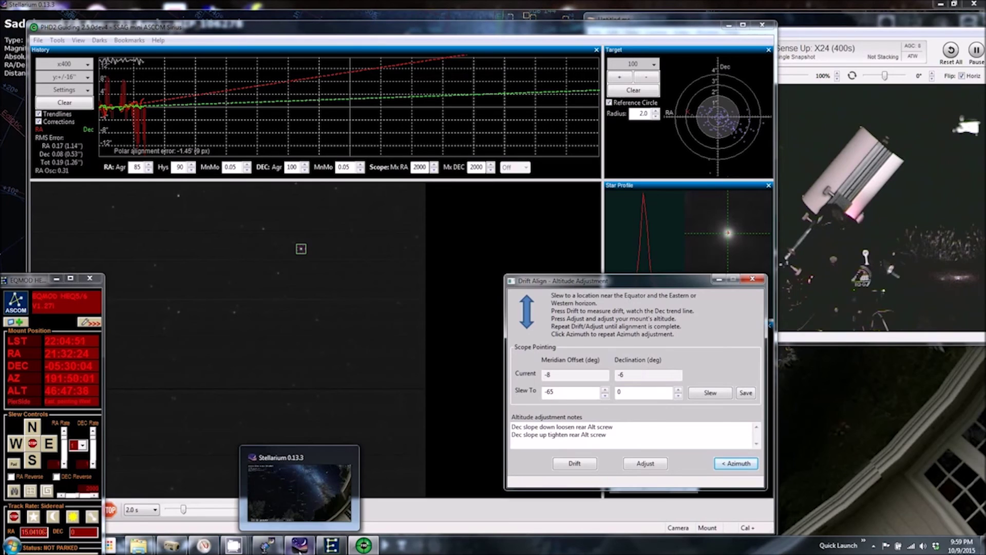
- Pan the Stellarium sky view around until the eastern horizon is centred
click(301, 546)
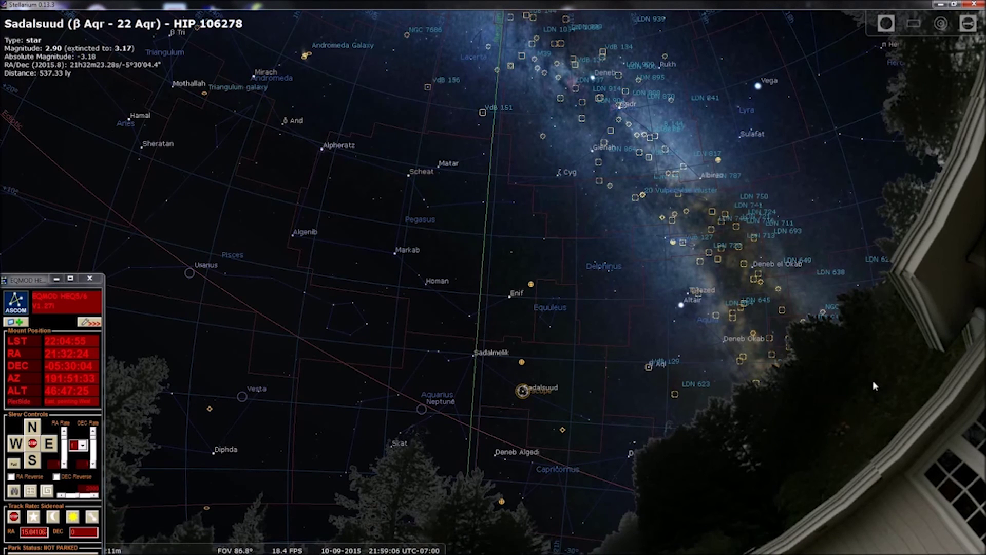
drag(873, 380, 312, 104)
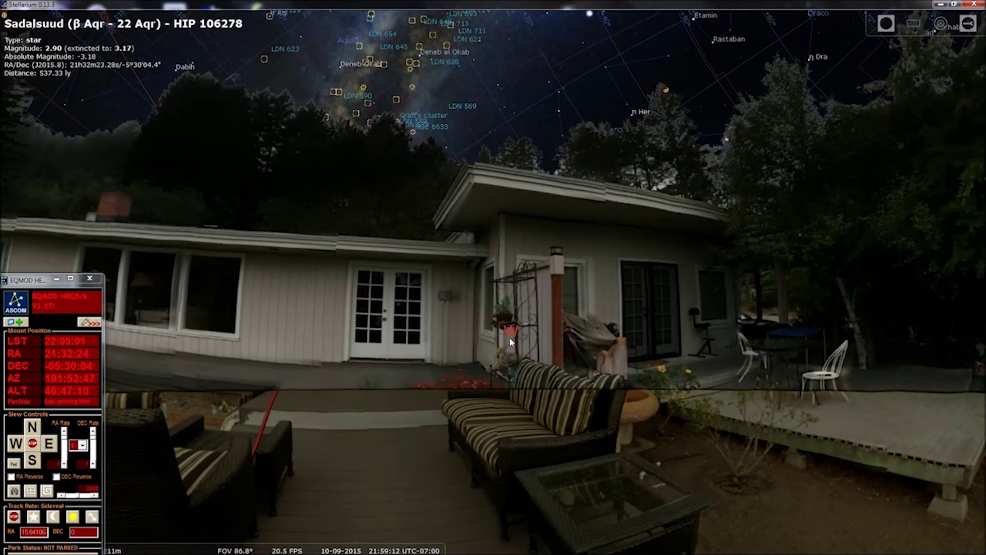
drag(378, 327, 976, 345)
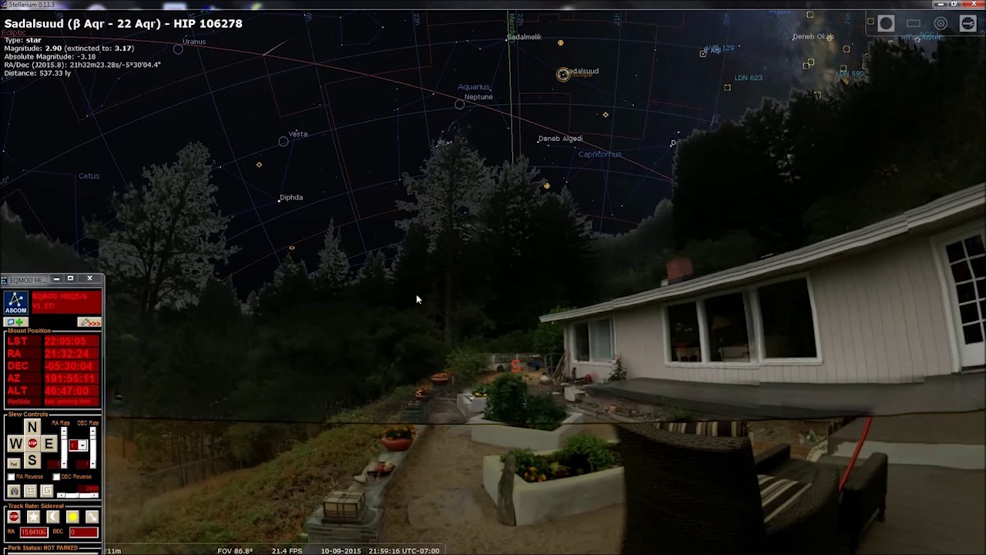
drag(416, 294, 723, 273)
key(Left)
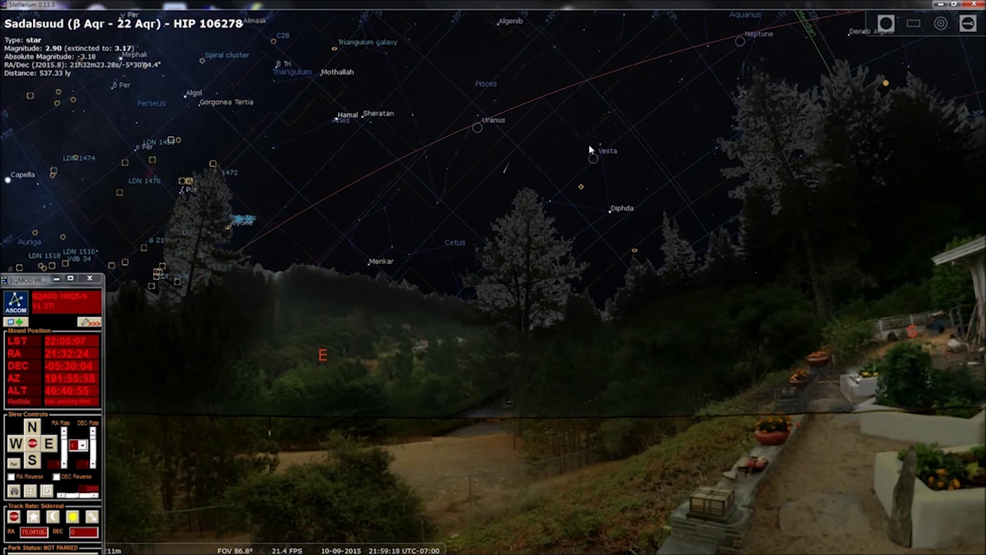
mouse_move(409, 305)
mouse_down()
mouse_move(550, 300)
mouse_move(639, 272)
mouse_move(621, 264)
mouse_move(610, 273)
mouse_up()
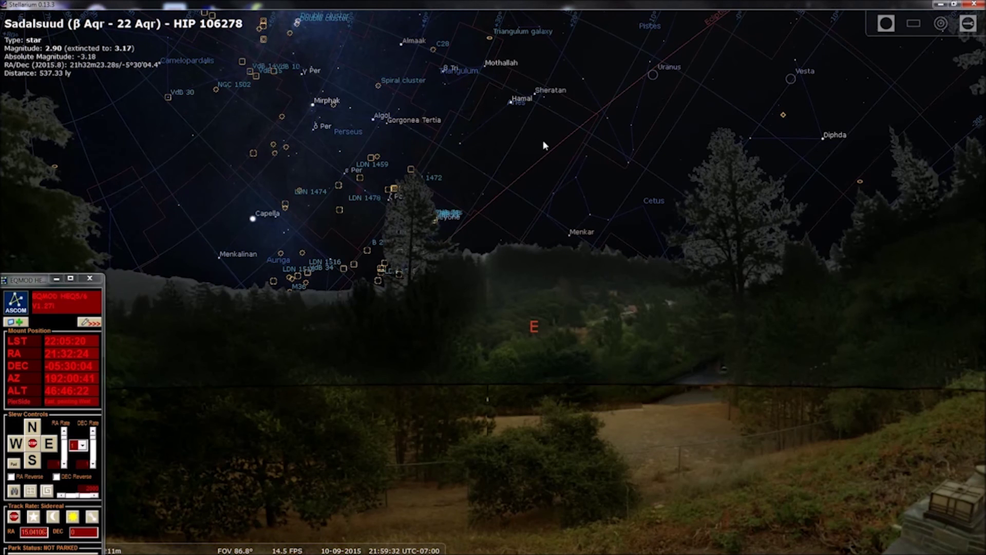
- Pick Hamal as the slew target, then bring the live camera view forward
click(512, 102)
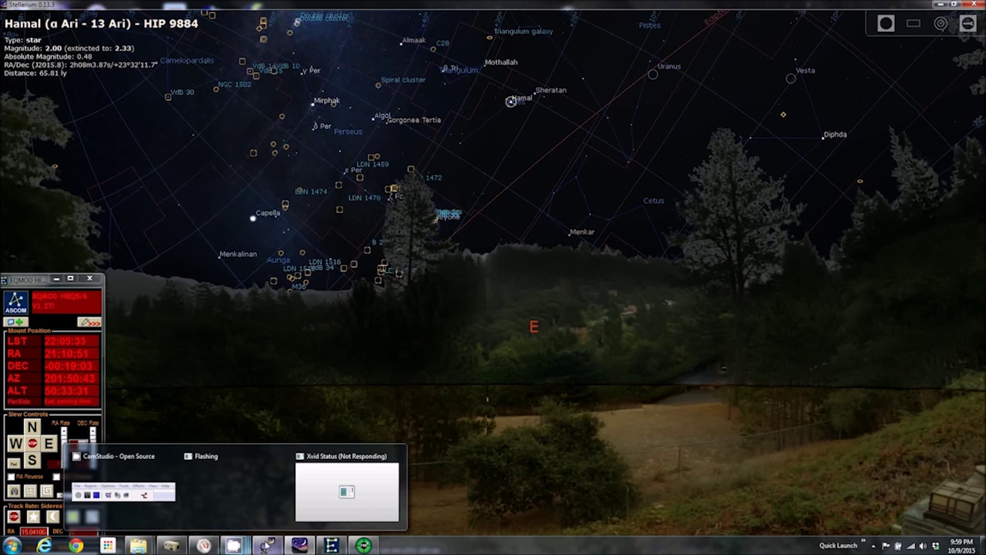
mouse_move(268, 545)
mouse_move(205, 545)
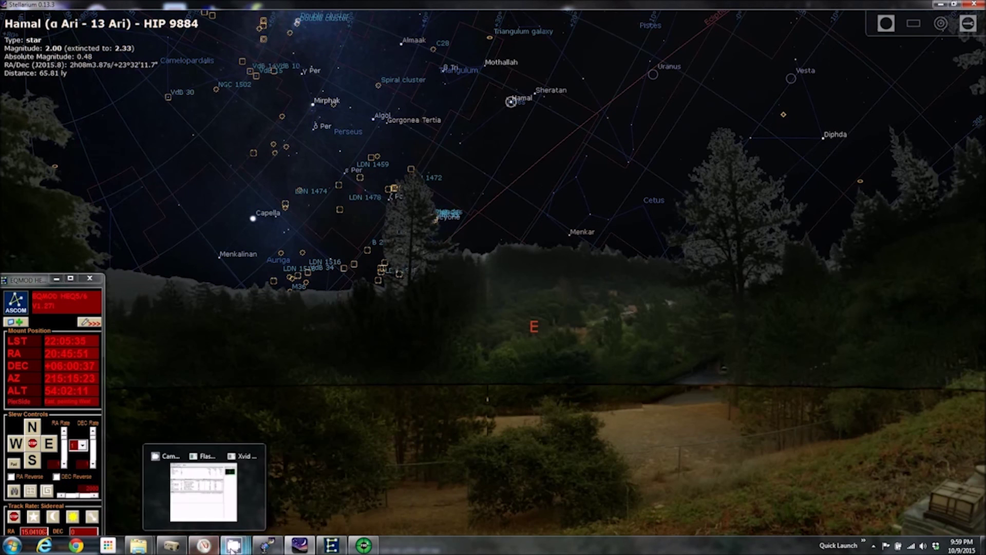
click(171, 545)
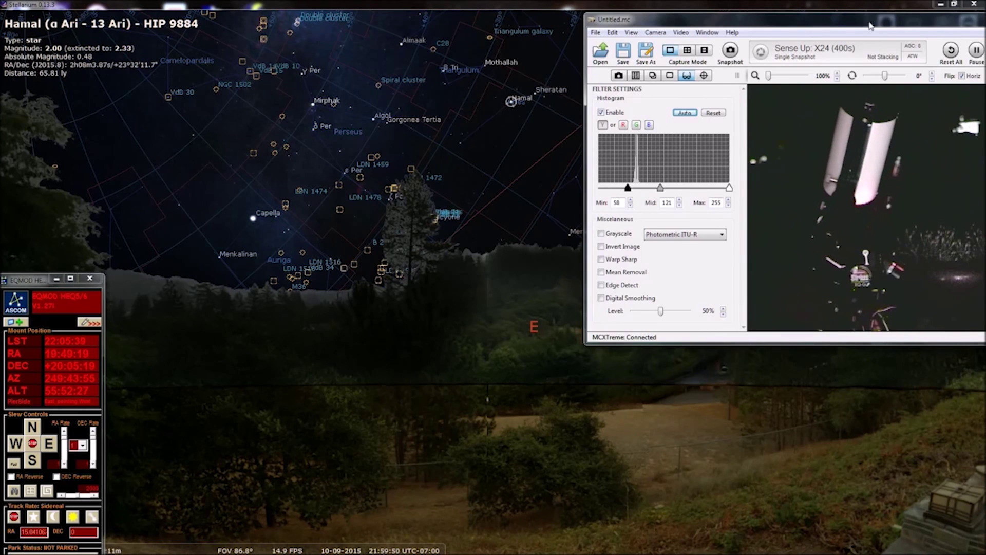
- Position the MCXTreme Untitled.mc window at lower right beside the sky chart to watch the slew to Hamal
drag(870, 26, 790, 70)
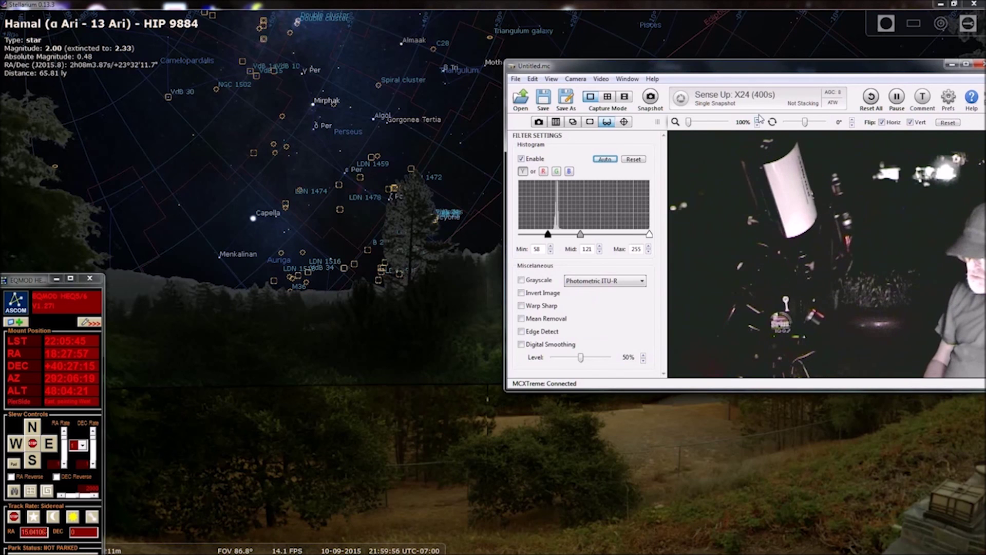
drag(750, 73, 880, 164)
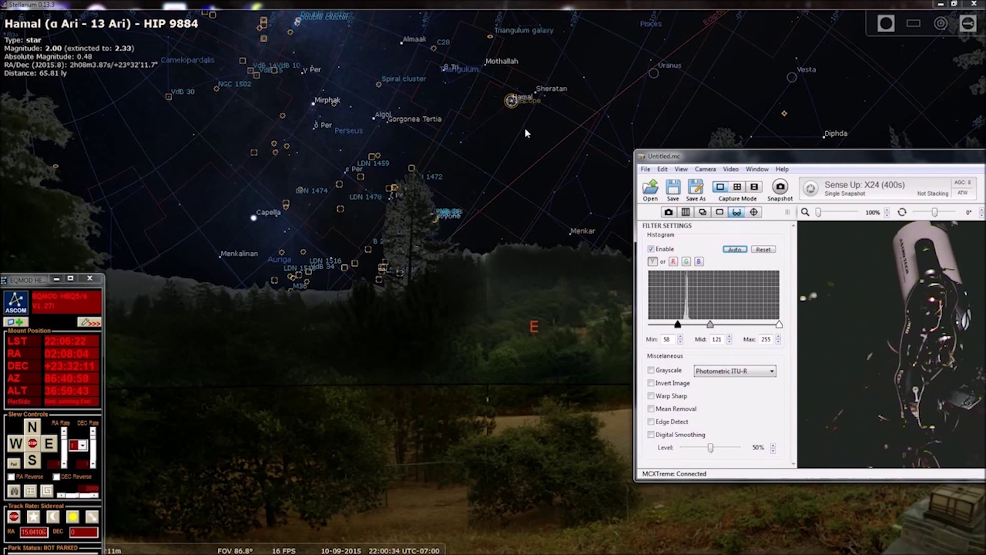
mouse_move(303, 545)
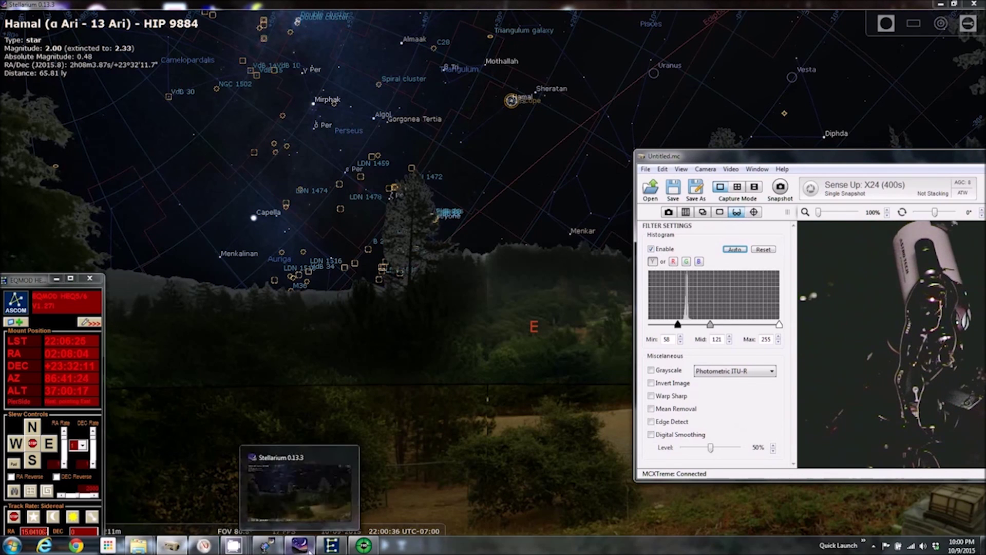